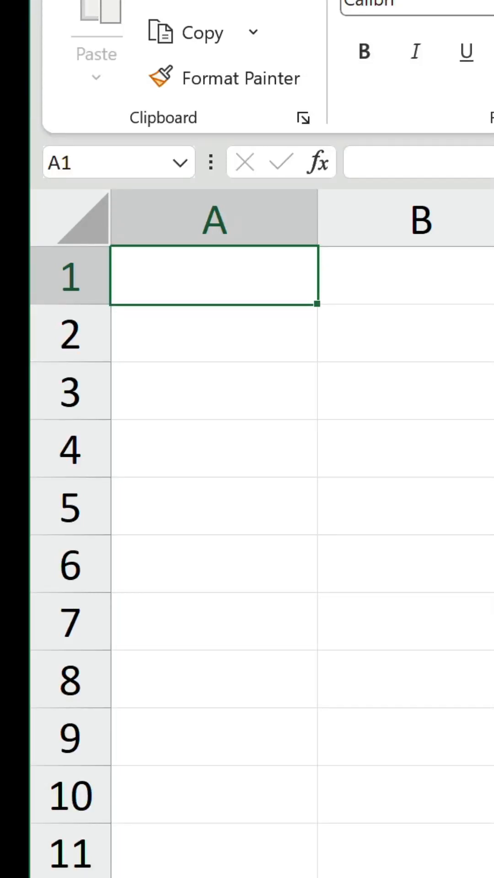
type("=")
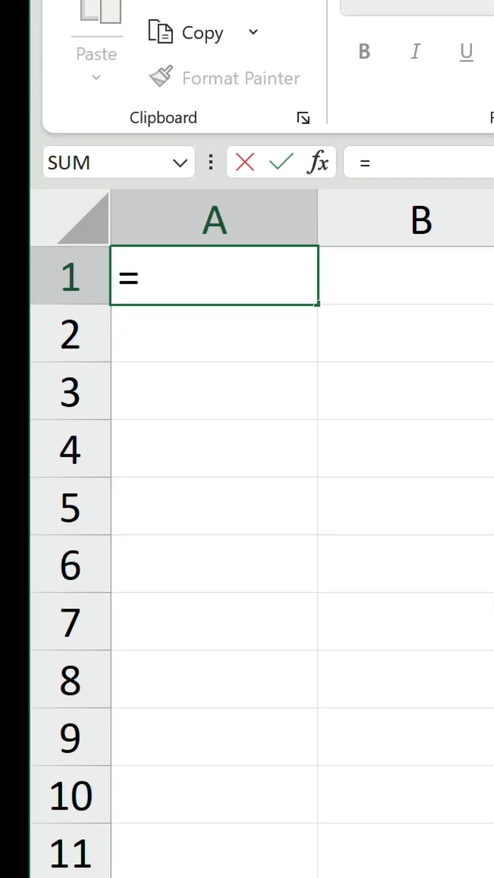
type("DAT")
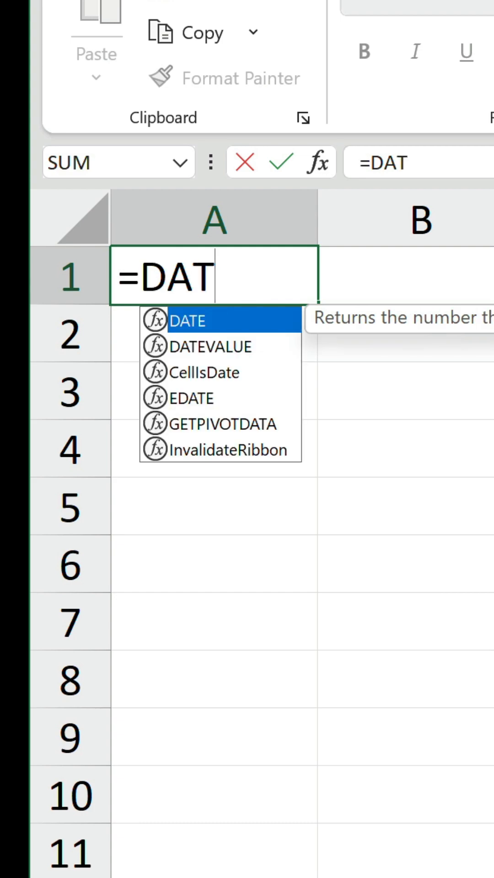
type("EDIF")
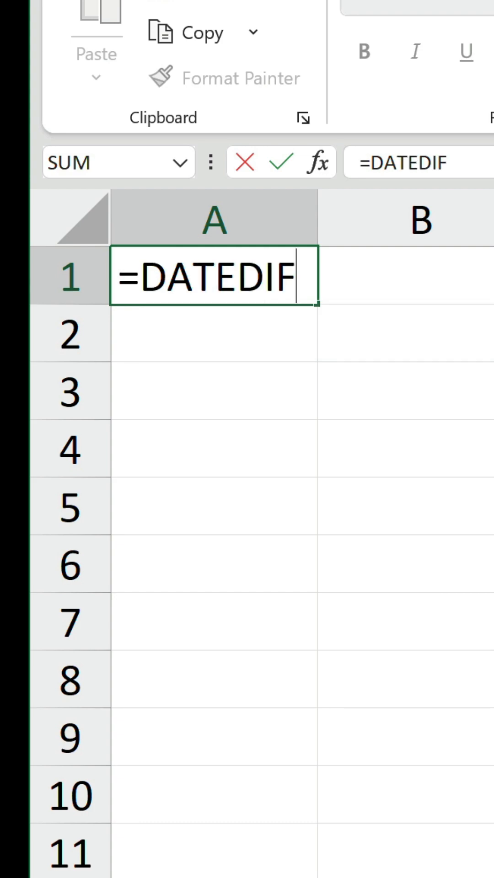
type("(")
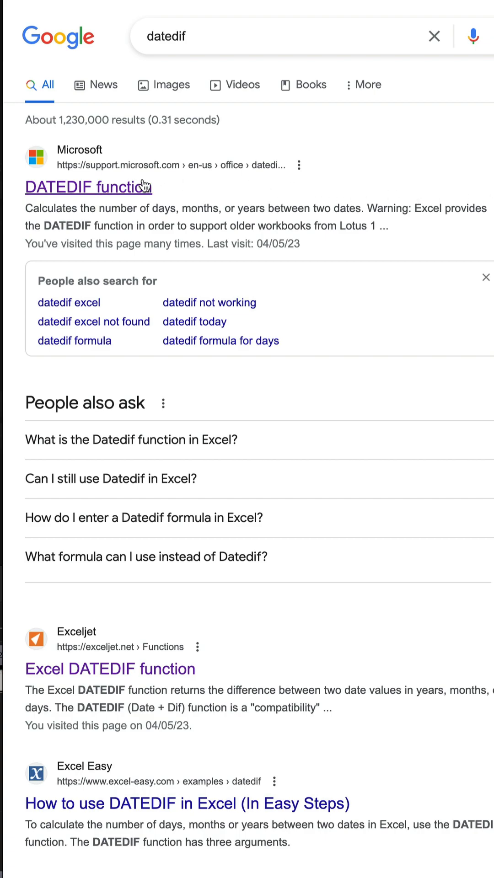
Step: Open the Microsoft Support DATEDIF function article from the search results
left_click(120, 184)
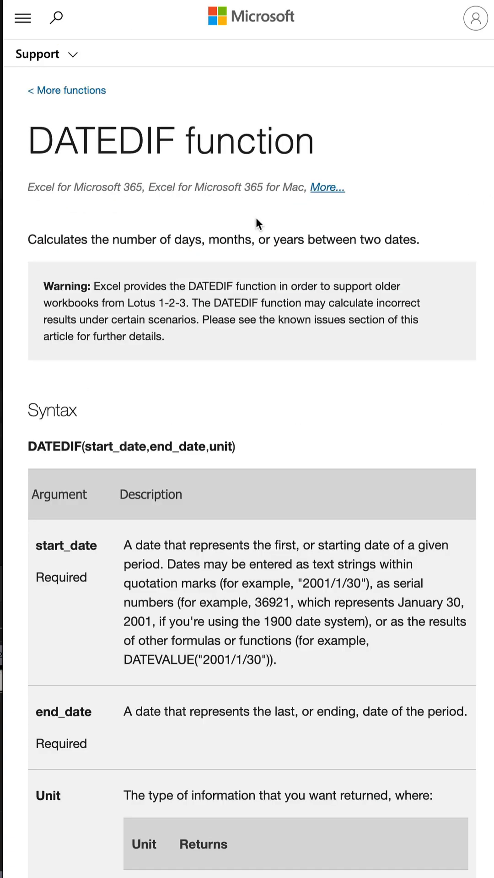
scroll(437, 360, "down", 5)
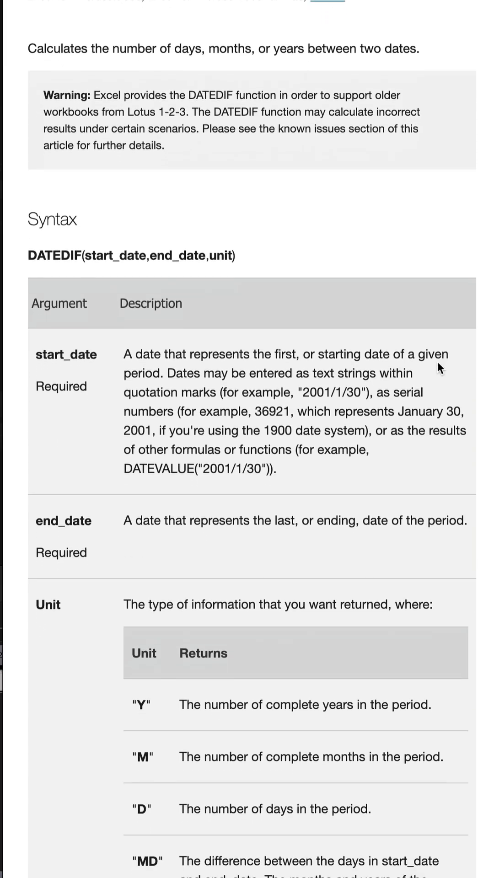
scroll(436, 360, "down", 2)
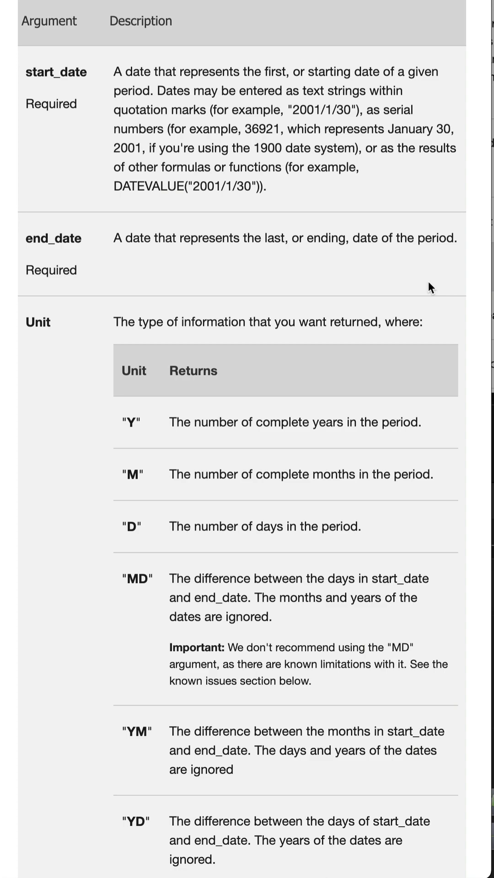
scroll(427, 280, "down", 1)
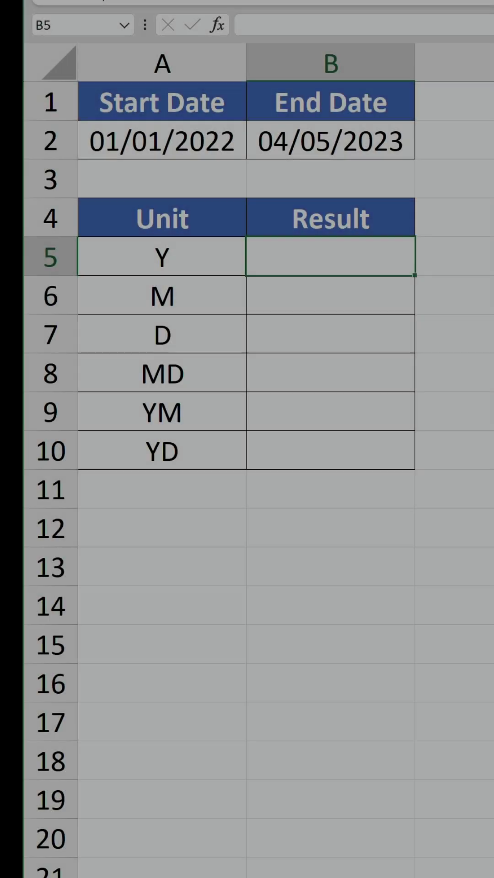
type("=DATEDIF(")
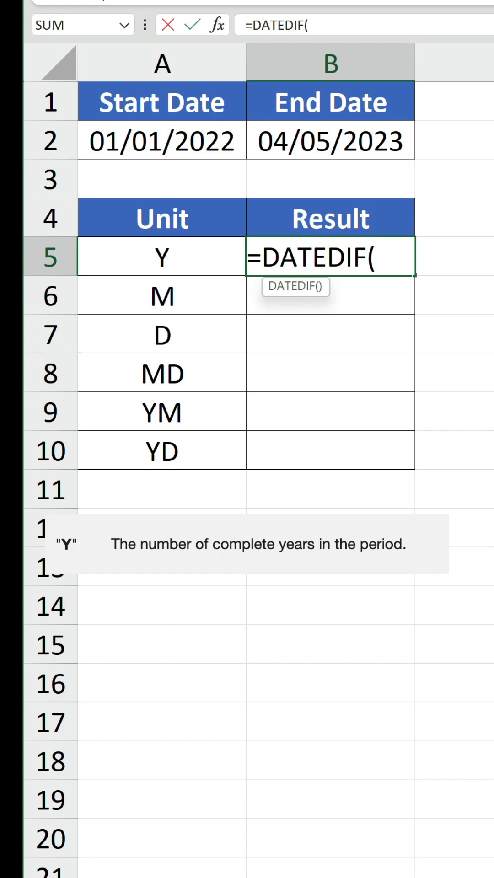
Step: Enter =DATEDIF(A2,B2,"Y") in B5 returning 1 and =DATEDIF(A2,B2,"M") in B6 returning 16
left_click(167, 145)
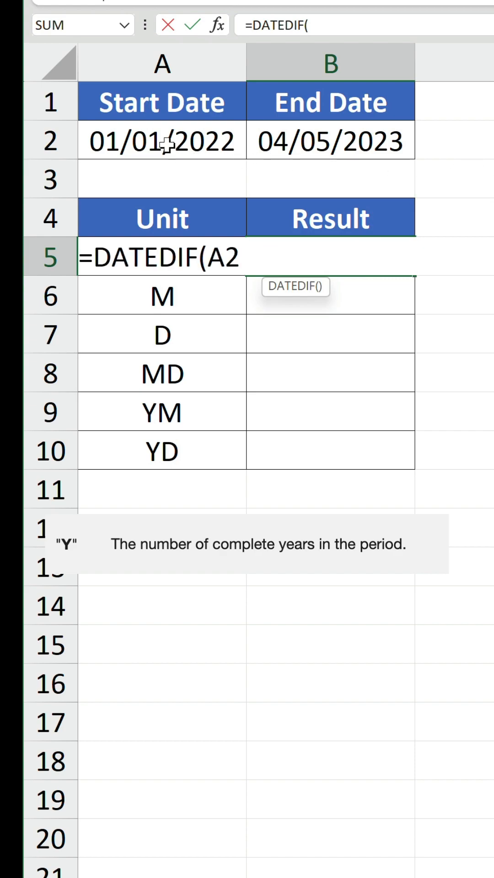
type(",")
left_click(356, 143)
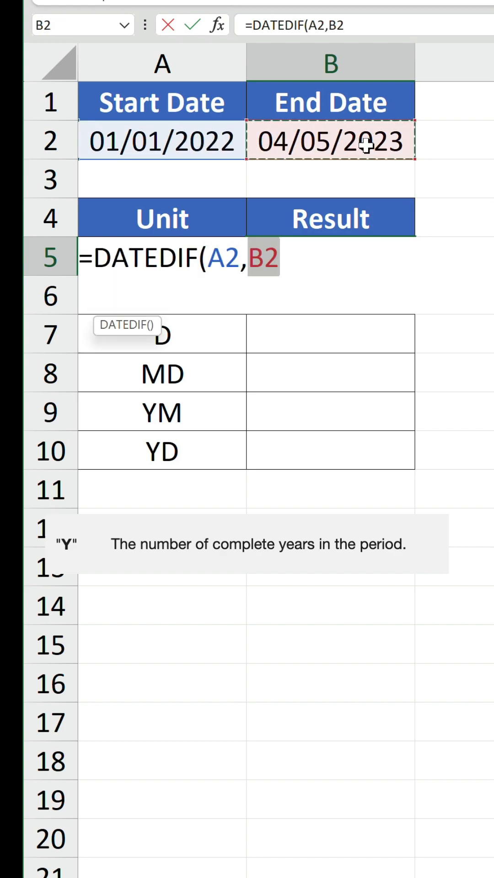
type(",\"Y\")")
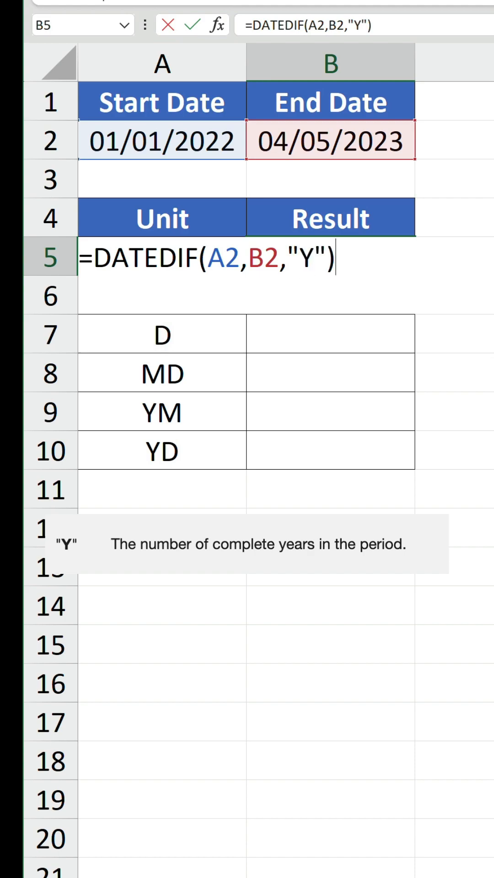
key("Return")
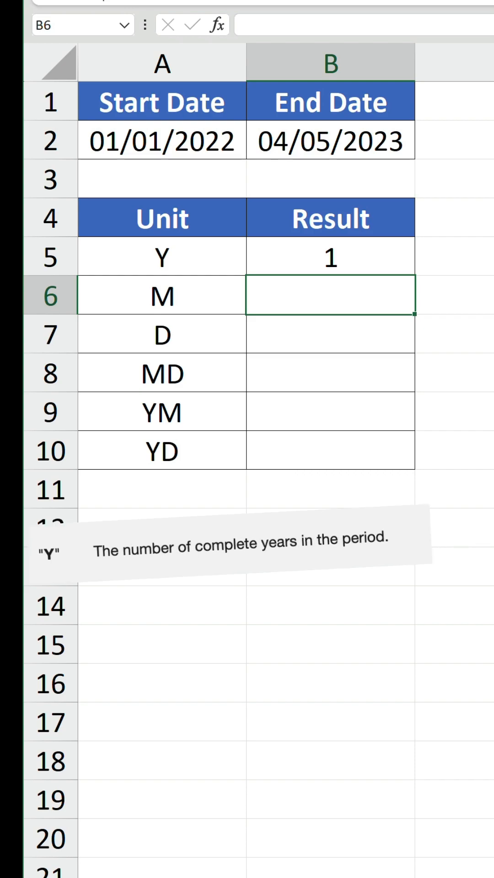
type("=DATEDIF(")
left_click(158, 140)
type(",")
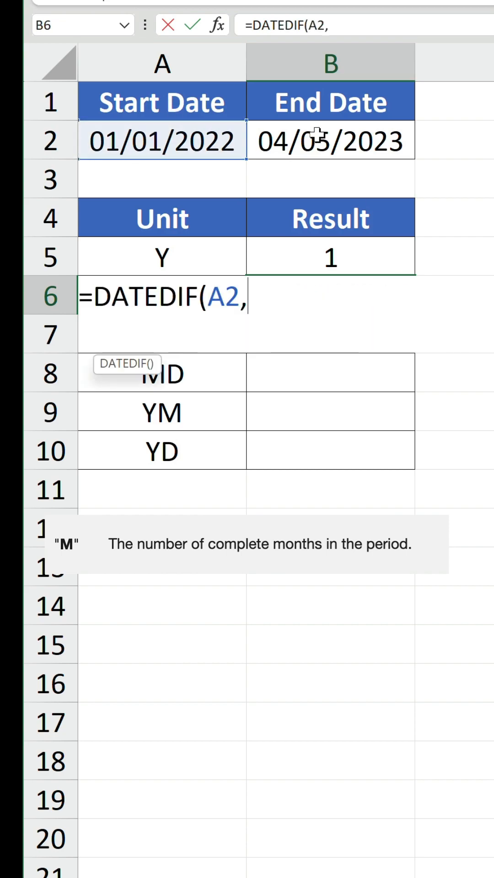
left_click(322, 140)
type(",\"M\")")
key("Return")
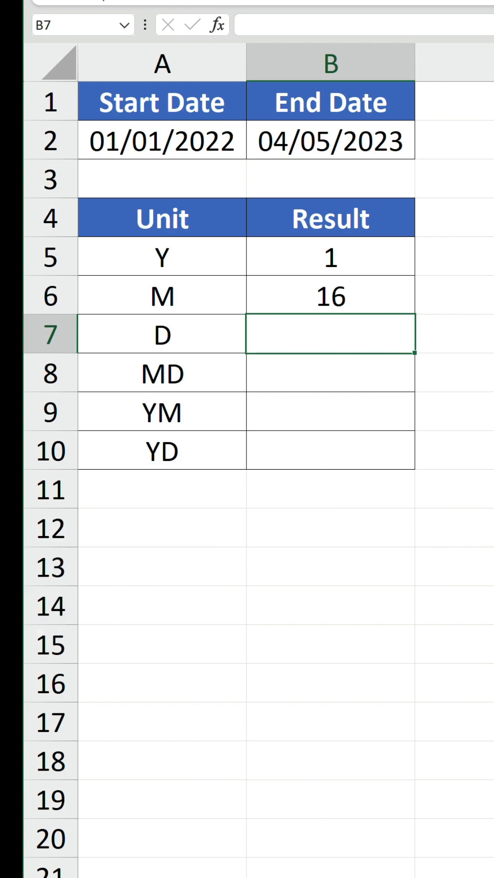
type("=DATEDIF(")
Step: Enter =DATEDIF(A2,B2,"D") in B7, returning 488 days
left_click(160, 139)
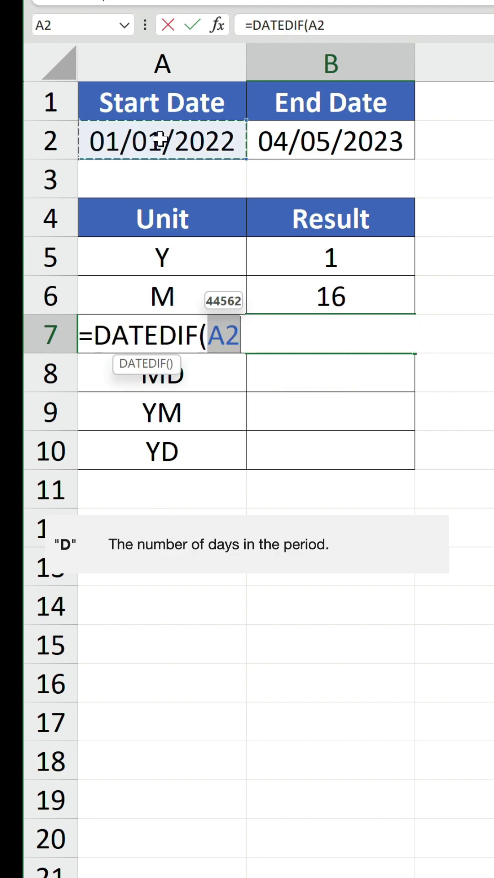
type(",B2,")
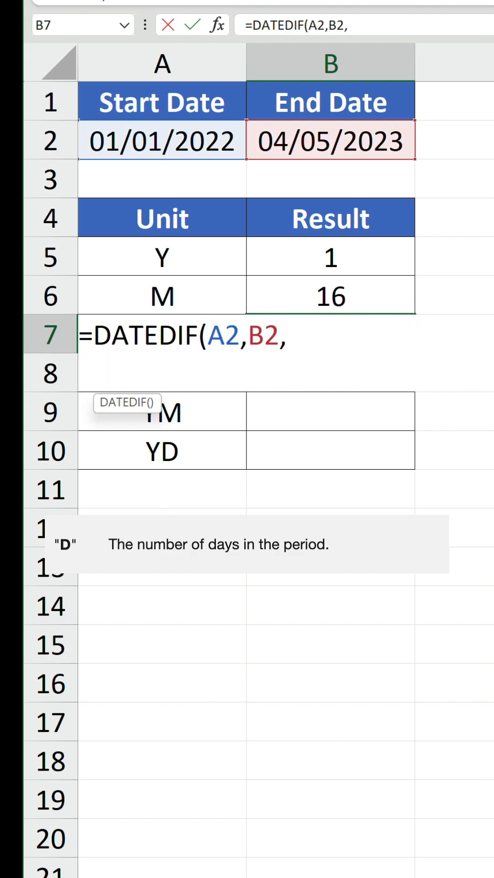
type("\"D\")")
key("Return")
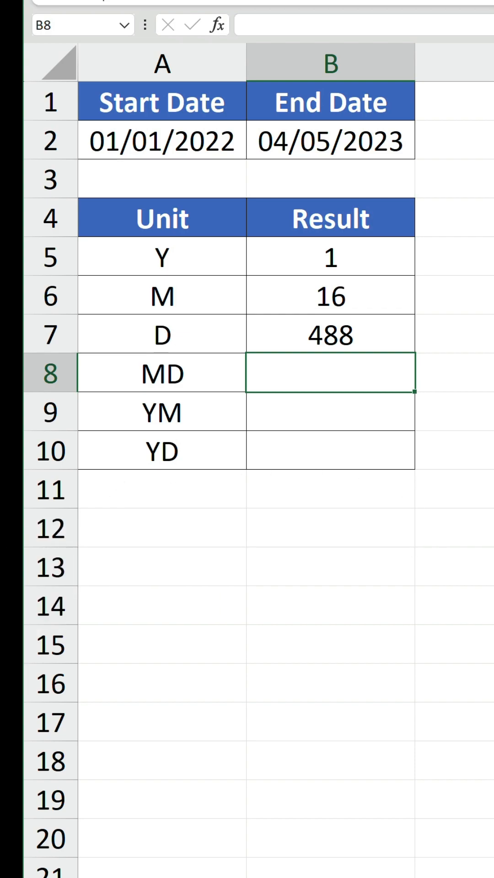
type("=")
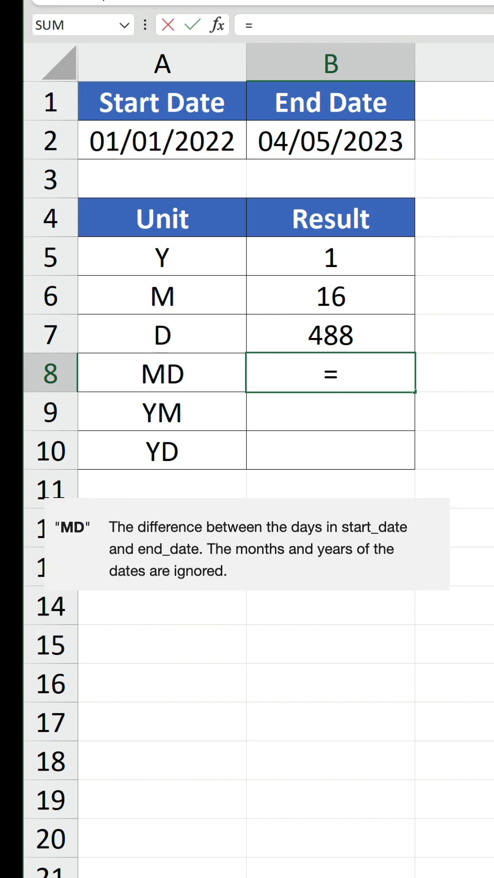
type("DATEDIF(")
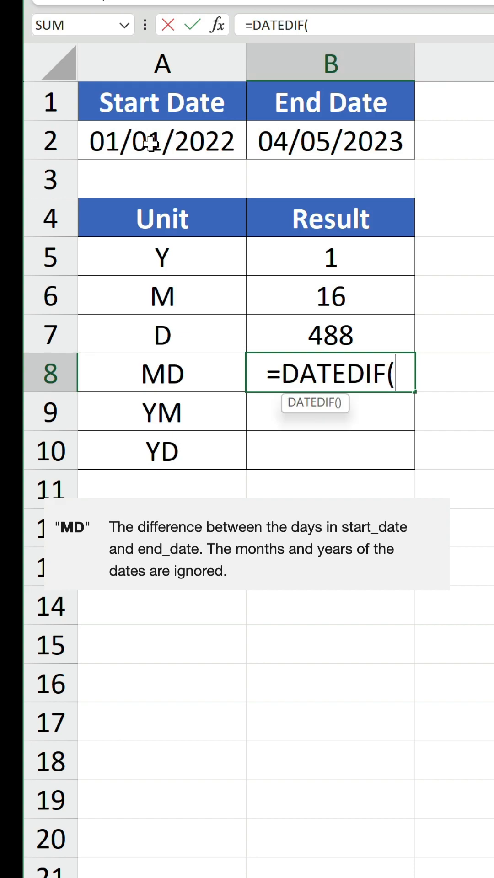
Step: Enter =DATEDIF(A2,B2,"MD") in B8 returning 3 and =DATEDIF(A2,B2,"YM") in B9 returning 4
left_click(151, 141)
type(",")
left_click(370, 141)
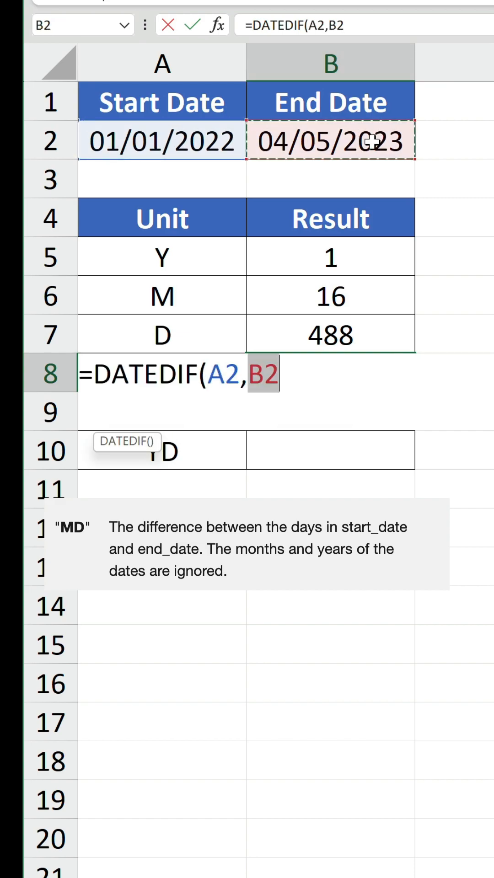
type(",")
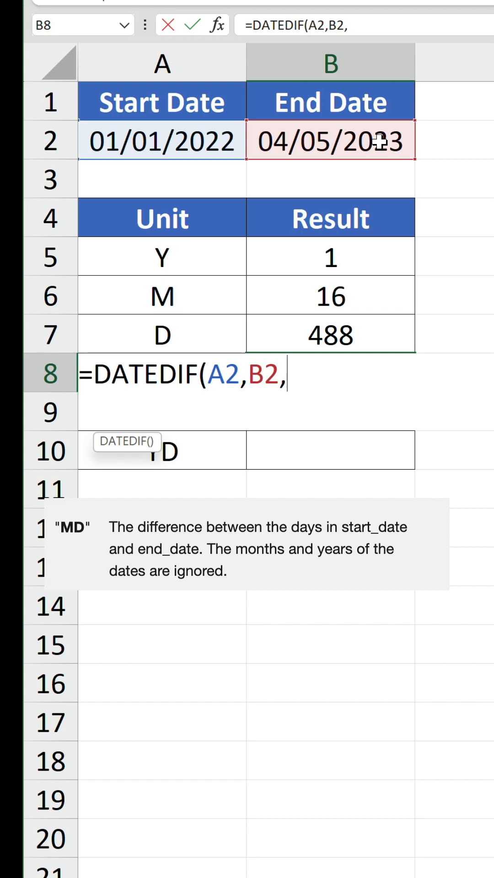
type("\"MD\")")
key("Return")
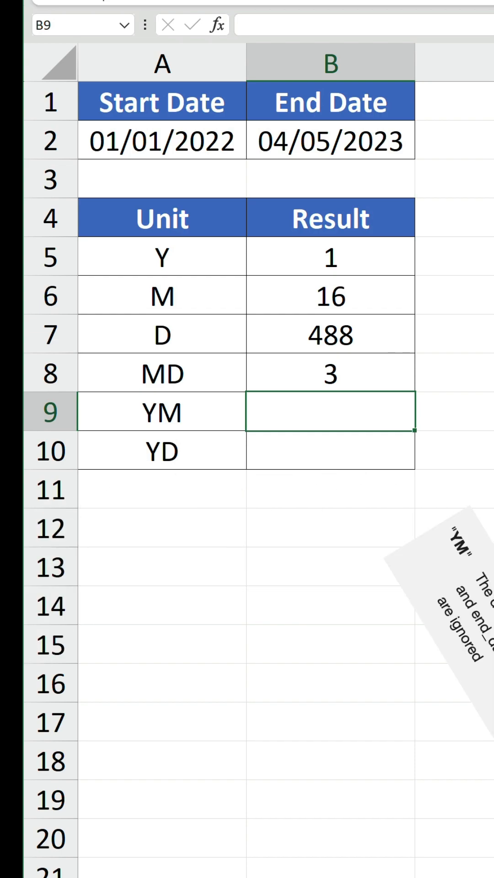
type("=DATEDIF(")
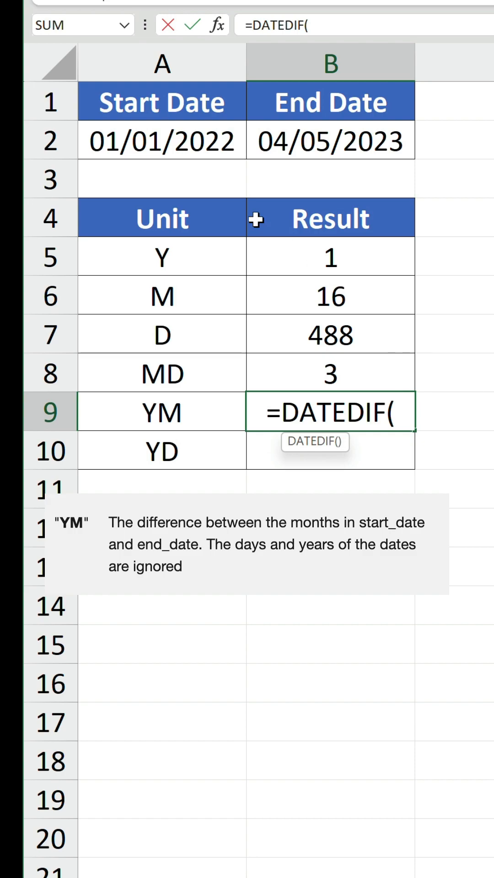
left_click(173, 147)
type(",")
left_click(307, 142)
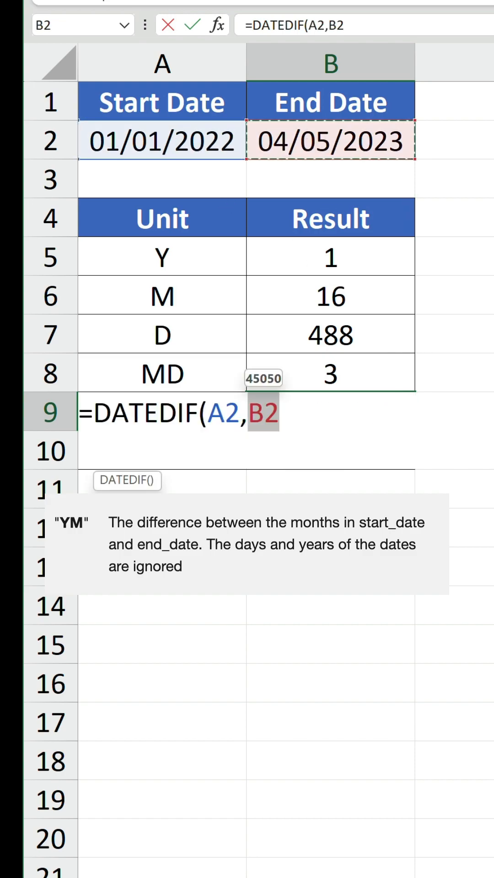
type(",\"YM\")")
key("Return")
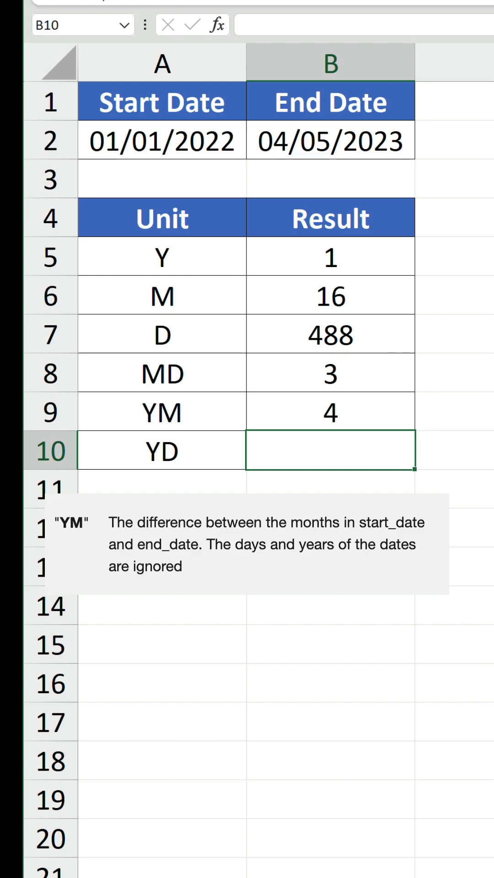
type("=DATEDIF(")
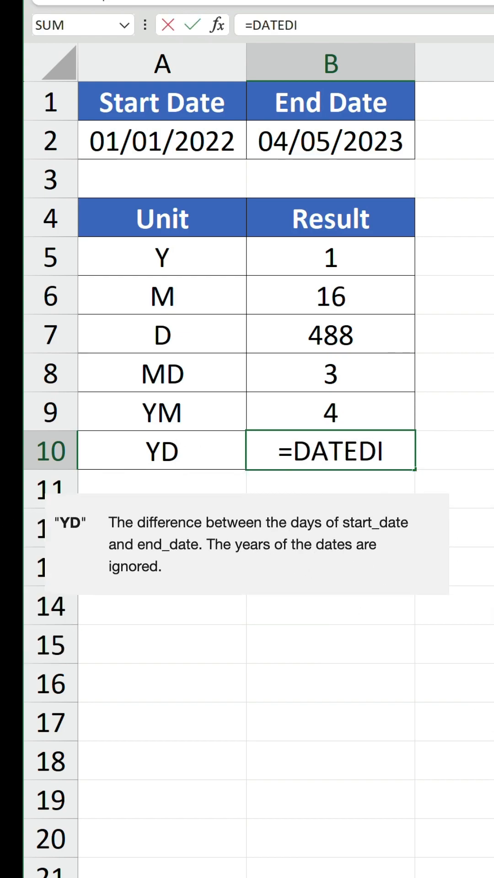
Step: Enter =DATEDIF(A2,B2,"YD") in B10, returning 123
left_click(199, 140)
type(",")
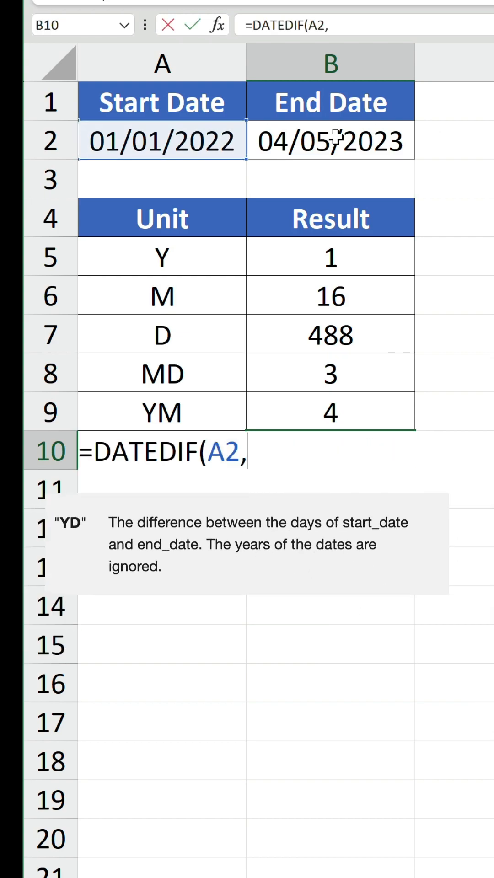
left_click(330, 141)
type(",\"YD\")")
key("Return")
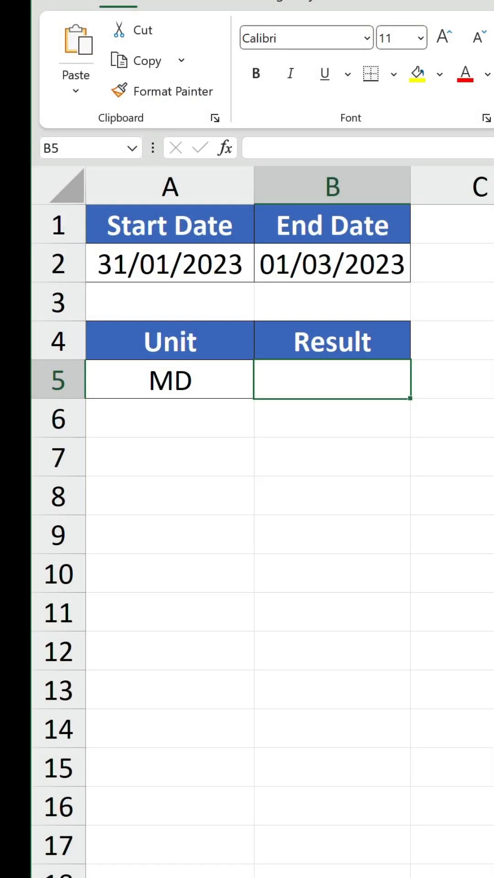
type("=DATEDIF(")
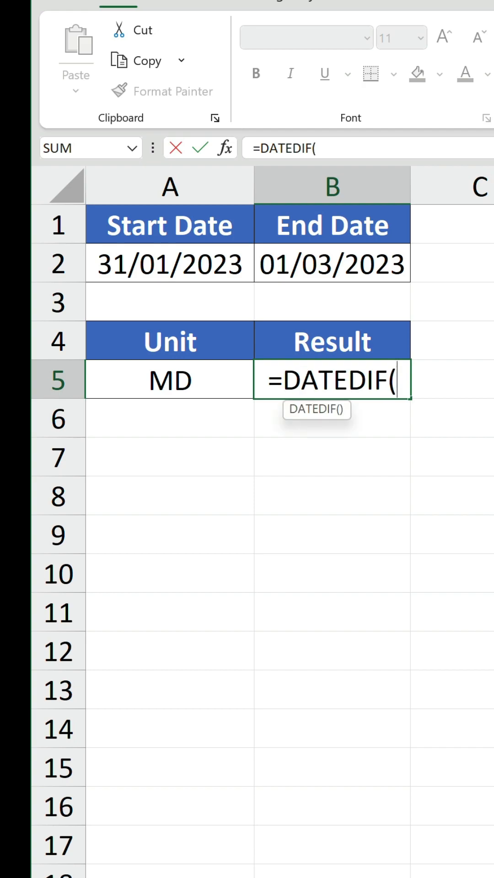
Step: Enter =DATEDIF(A2,B2,"MD") for 31/01/2023 to 01/03/2023, returning -2
left_click(207, 266)
type(",")
left_click(332, 265)
type(",")
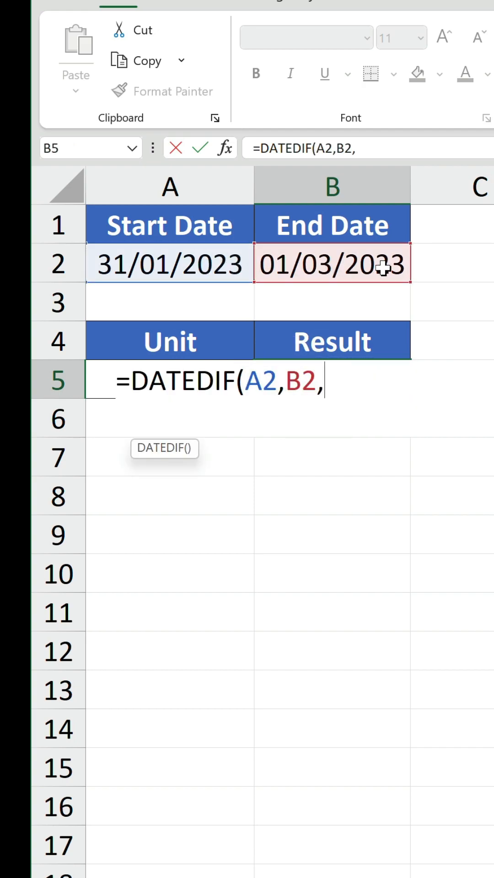
type("\"MD\")")
key("Return")
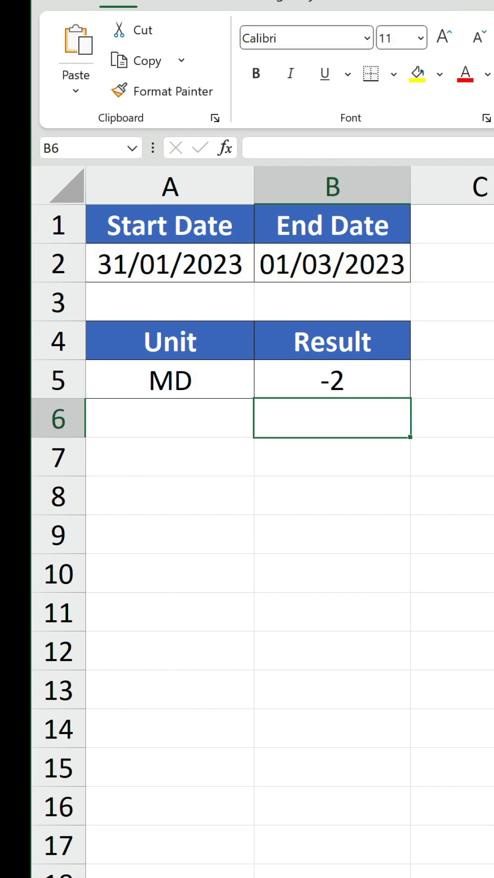